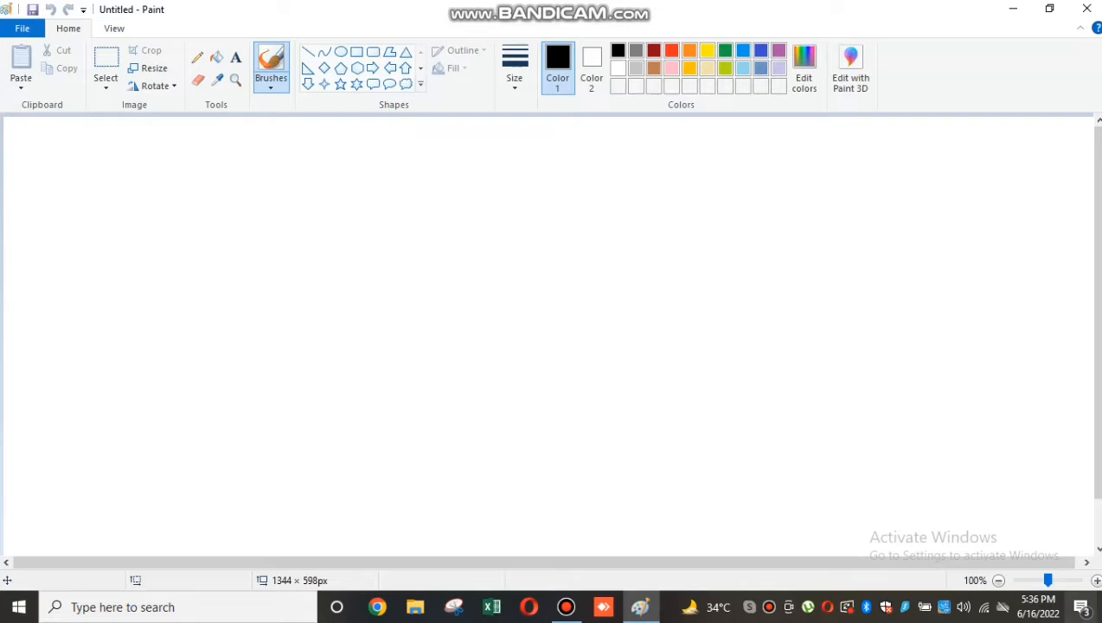
Enlarge the blank canvas to about 2694 × 1102 px and choose the Triangle shape.
left_click(998, 580)
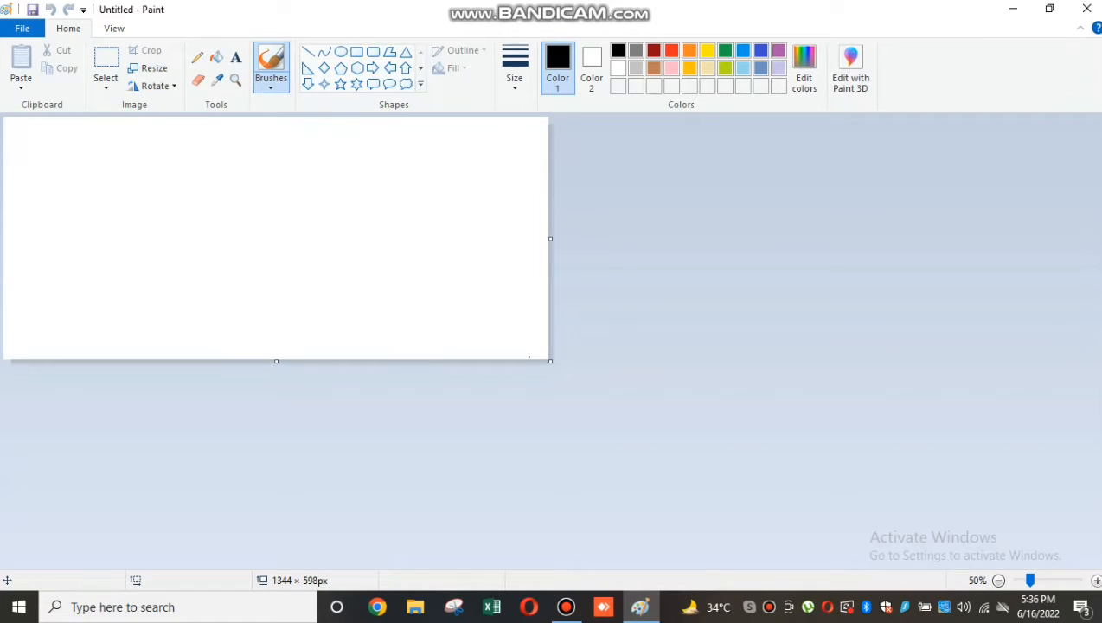
left_click_drag(550, 360, 1092, 561)
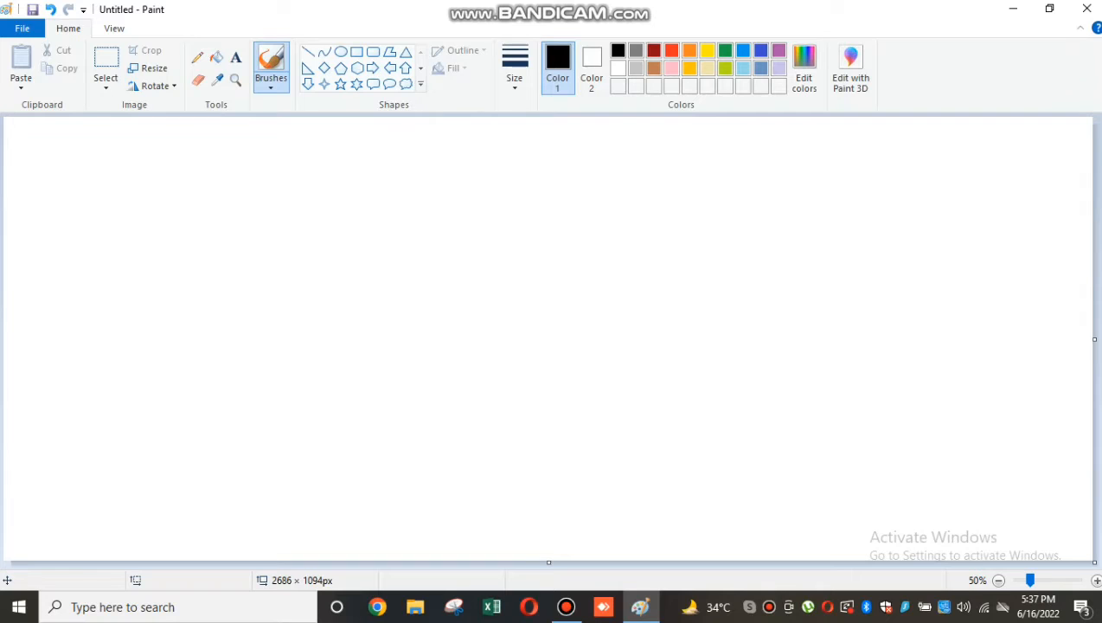
left_click_drag(1094, 562, 1101, 591)
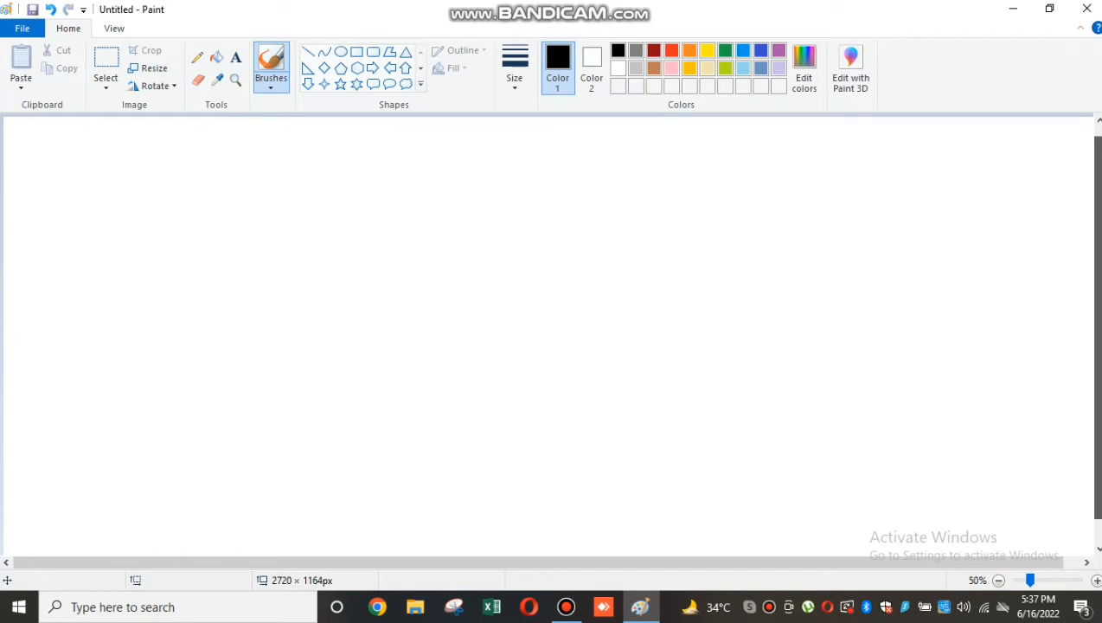
left_click_drag(1097, 327, 1096, 349)
left_click_drag(538, 561, 554, 561)
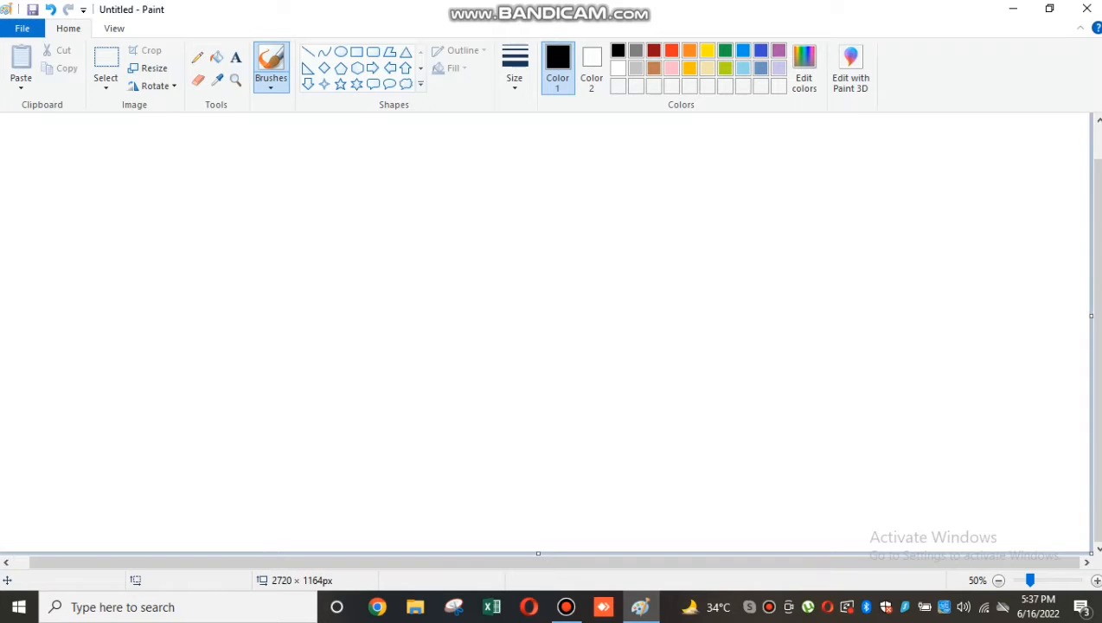
left_click_drag(1091, 552, 678, 414)
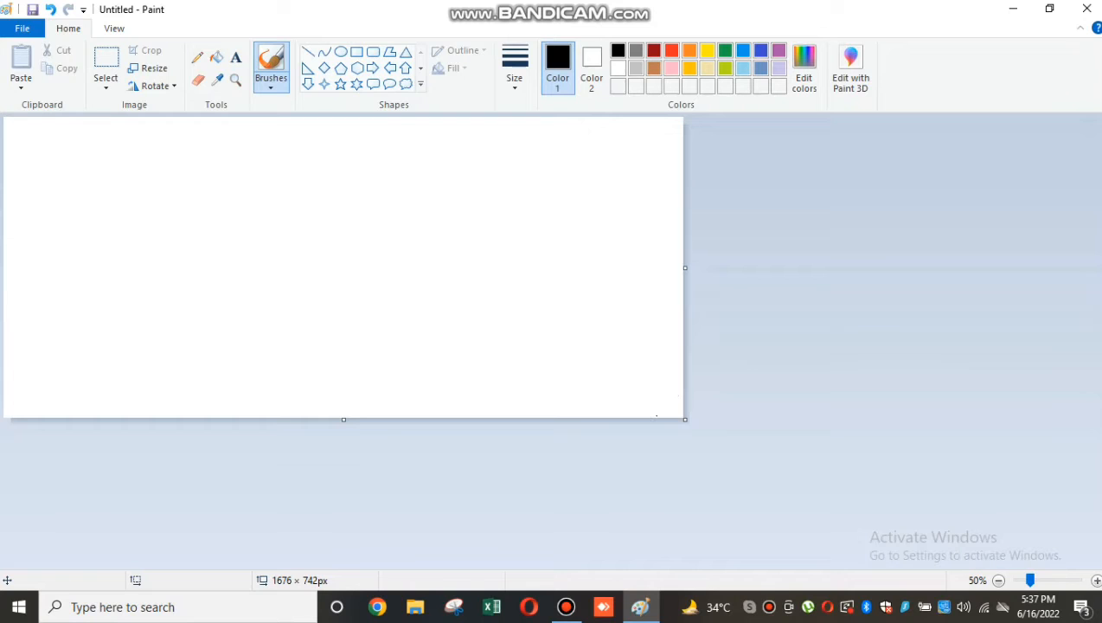
left_click_drag(685, 419, 1095, 564)
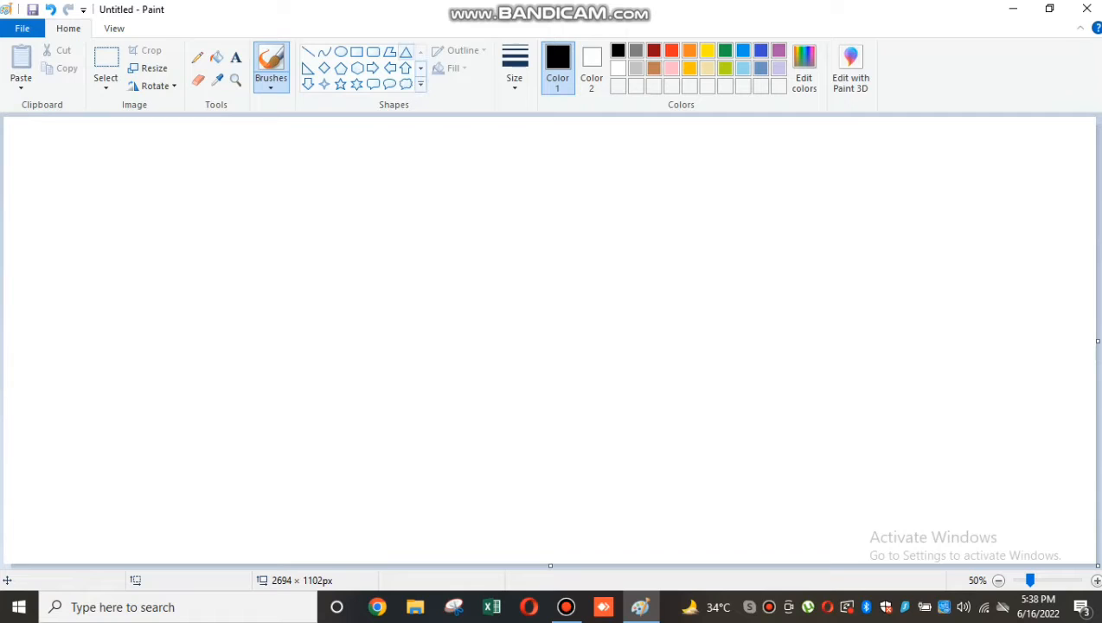
left_click(406, 52)
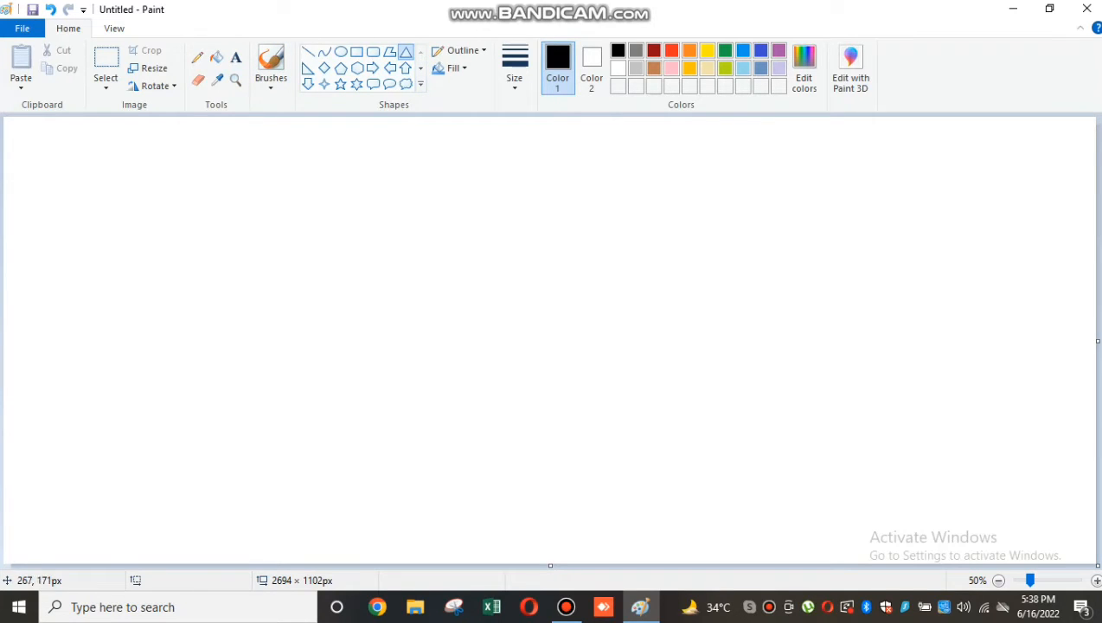
Draw three overlapping trial triangles and a separate one about 701 × 623 px beside them.
mouse_move(111, 179)
left_mouse_down()
mouse_move(168, 272)
mouse_move(408, 404)
left_mouse_up()
left_click_drag(585, 223, 527, 64)
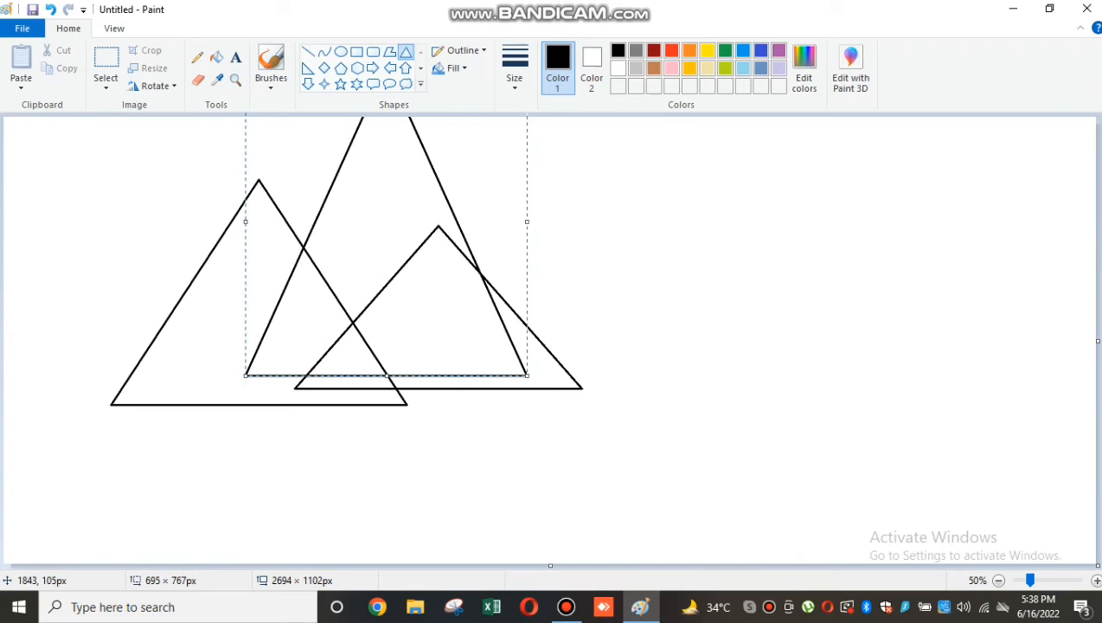
left_click(465, 489)
left_click_drag(702, 176, 986, 426)
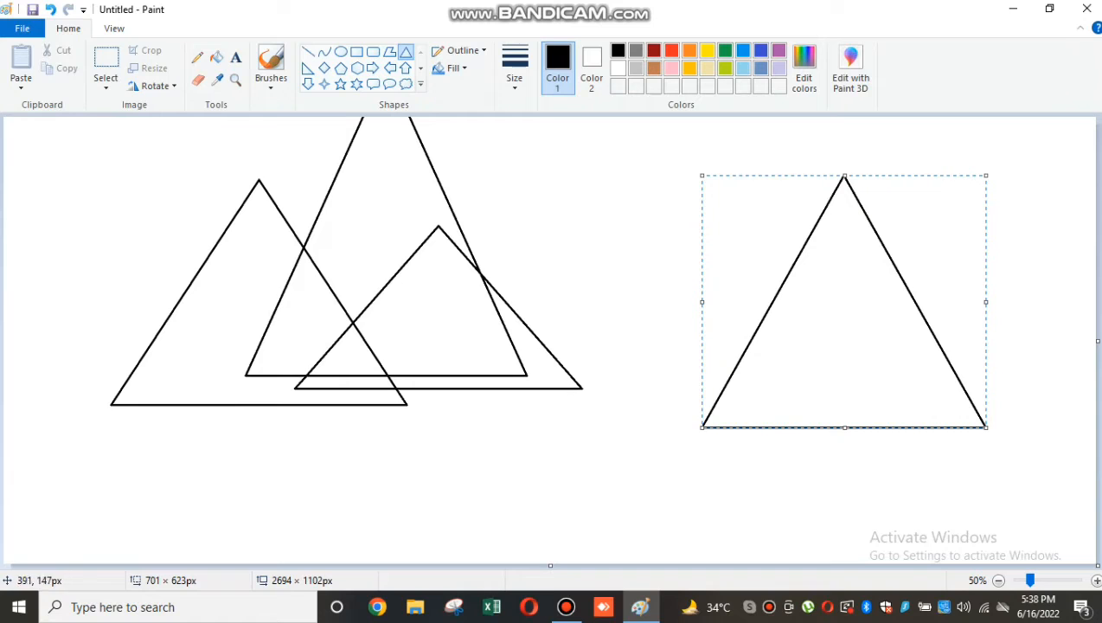
Reorient the separate triangle with Rotate right 90°, Rotate 180°, Flip horizontal and another Rotate 180°.
left_click(156, 85)
left_click(166, 104)
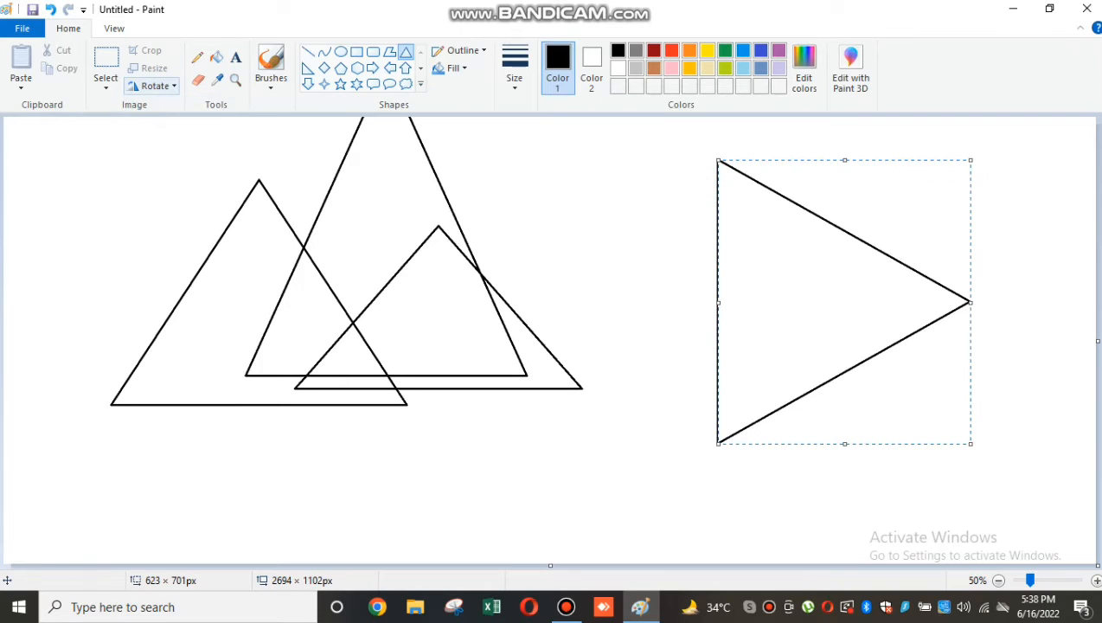
left_click(156, 86)
left_click(176, 140)
left_click(155, 86)
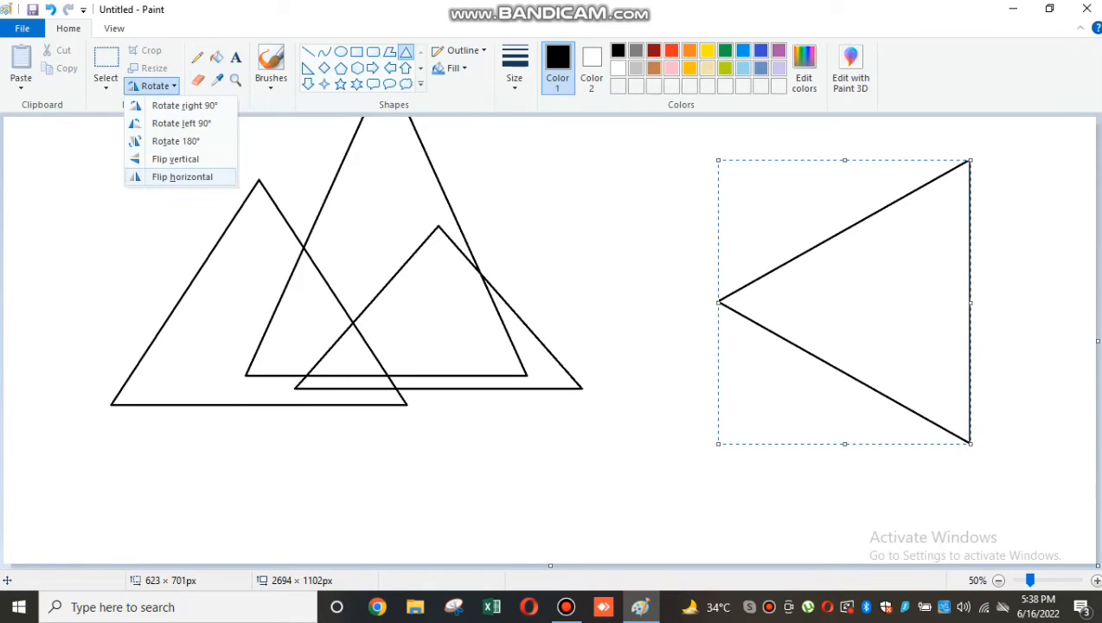
left_click(181, 177)
left_click(155, 86)
left_click(176, 141)
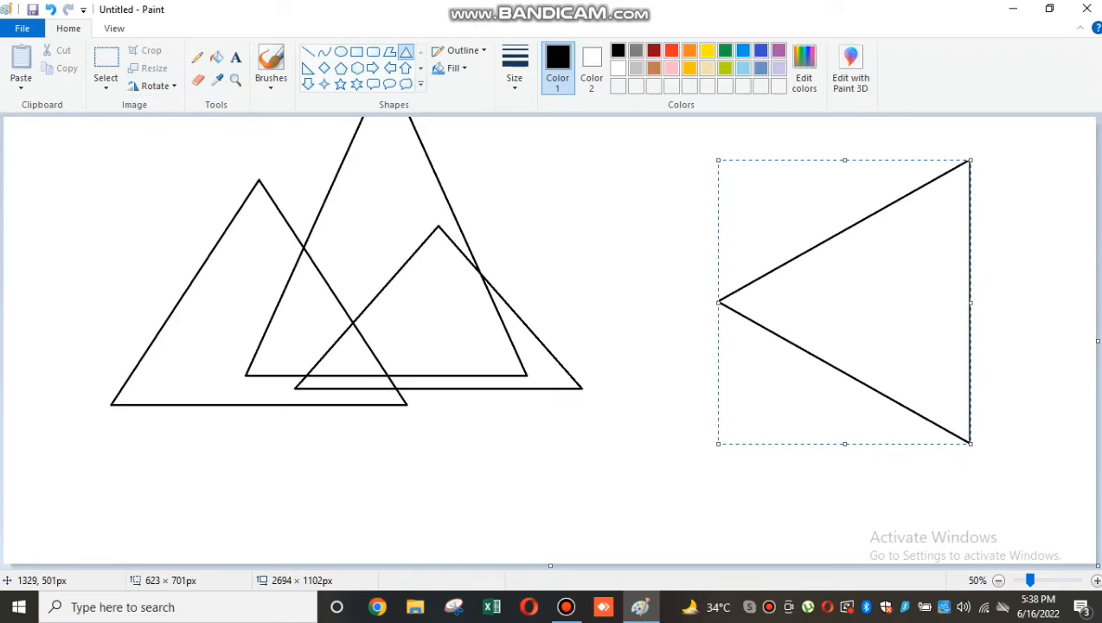
Add more trial triangles between the existing ones, stretching the first, about 459 × 195 px, taller.
left_click_drag(681, 309, 495, 230)
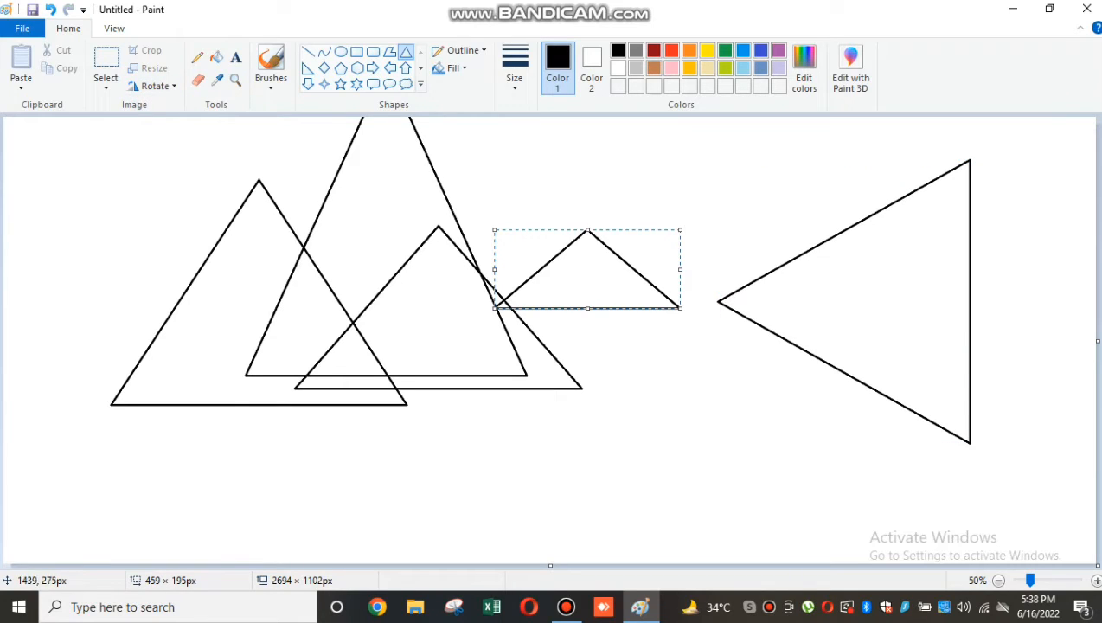
left_click_drag(587, 228, 587, 164)
left_click(479, 261)
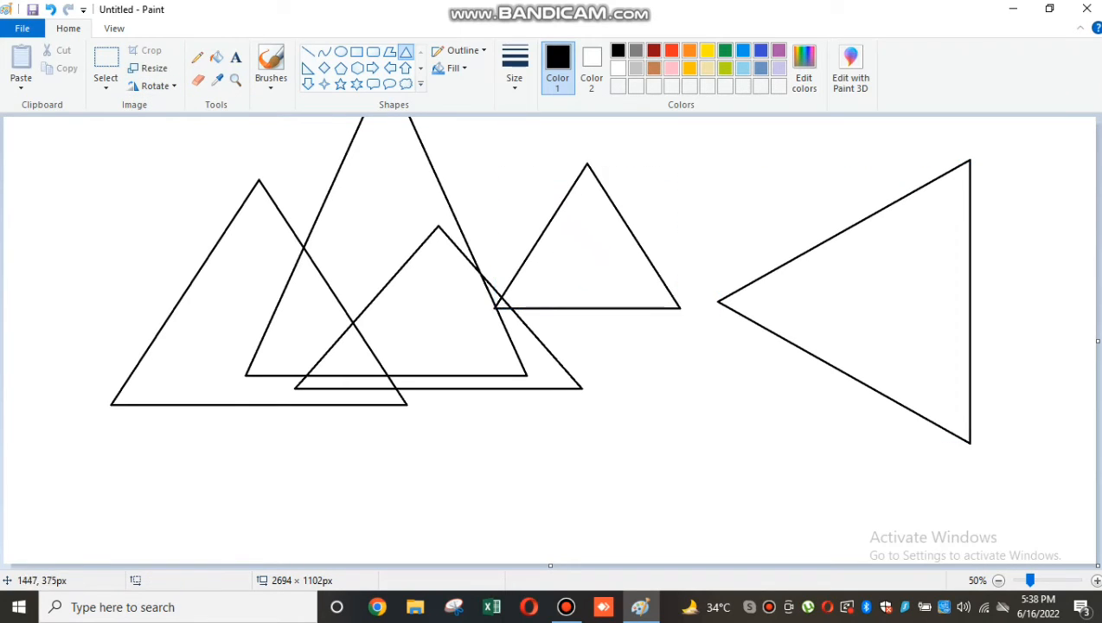
mouse_move(583, 257)
left_mouse_down()
mouse_move(639, 360)
mouse_move(725, 386)
left_mouse_up()
left_click(458, 286)
left_click(271, 439)
Undo all the trial triangles while keeping the enlarged 2694 × 1102 px canvas.
left_click_drag(270, 438, 50, 9)
left_click(50, 9)
left_click(50, 10)
left_click(51, 10)
left_click(50, 10)
left_click(51, 9)
left_click(51, 10)
left_click(50, 9)
left_click(50, 9)
left_click(50, 10)
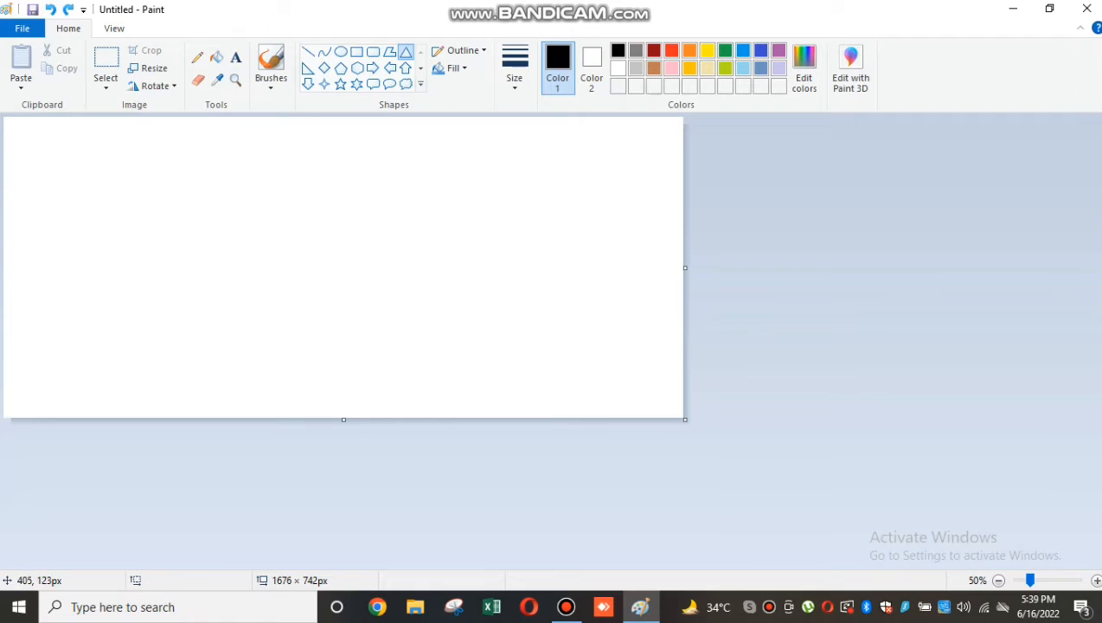
left_click(68, 9)
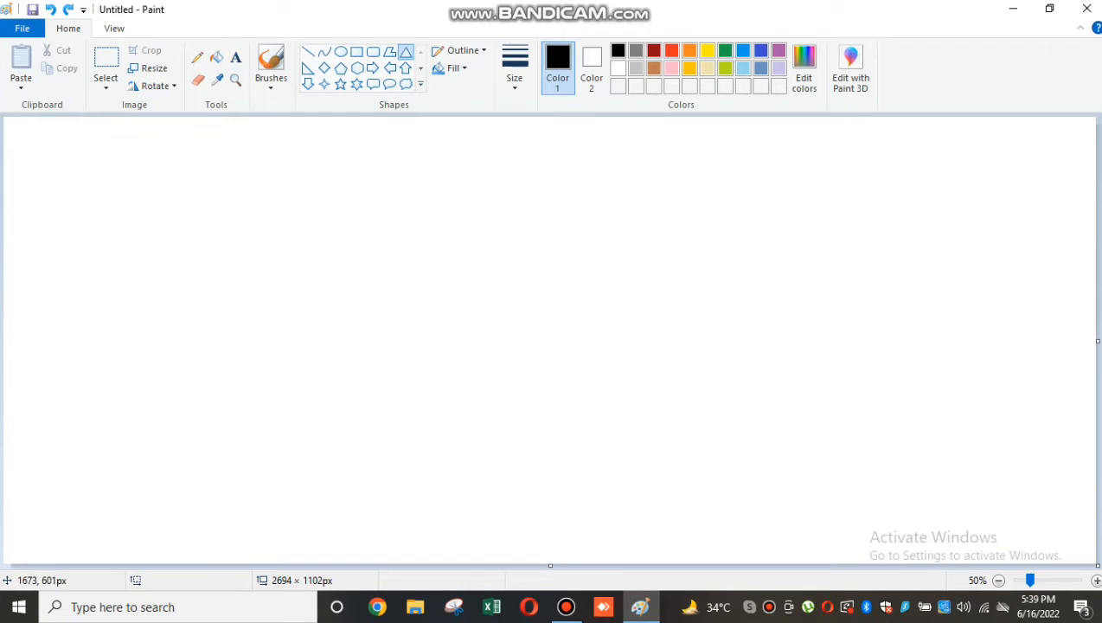
Draw a triangle about 799 × 805 px mid-canvas and stretch it to nearly the full canvas height.
mouse_move(425, 166)
left_mouse_down()
mouse_move(524, 395)
mouse_move(723, 469)
mouse_move(750, 494)
left_mouse_up()
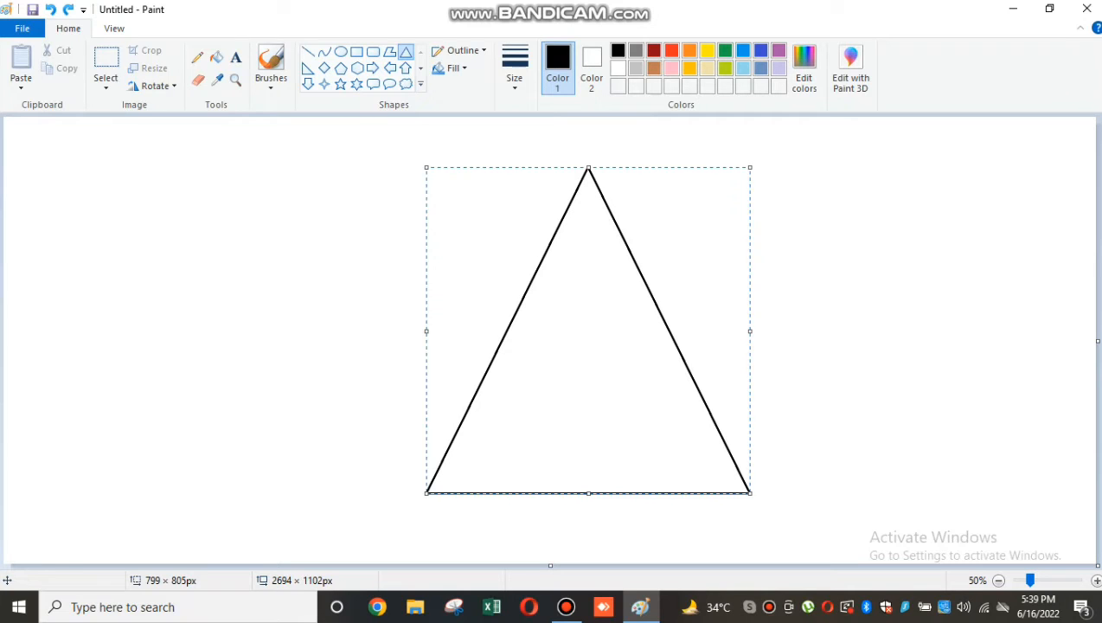
left_click_drag(426, 167, 334, 121)
left_click_drag(541, 493, 541, 551)
left_click(169, 183)
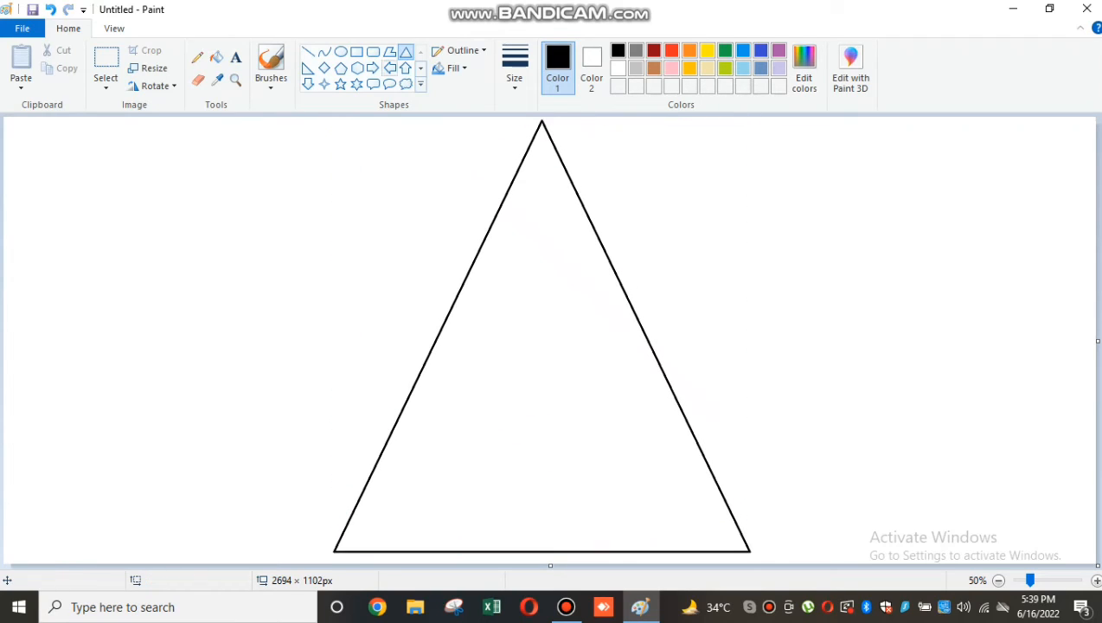
Draw a second triangle about 867 × 981 px, centred just inside the large triangle.
left_click_drag(542, 143, 663, 523)
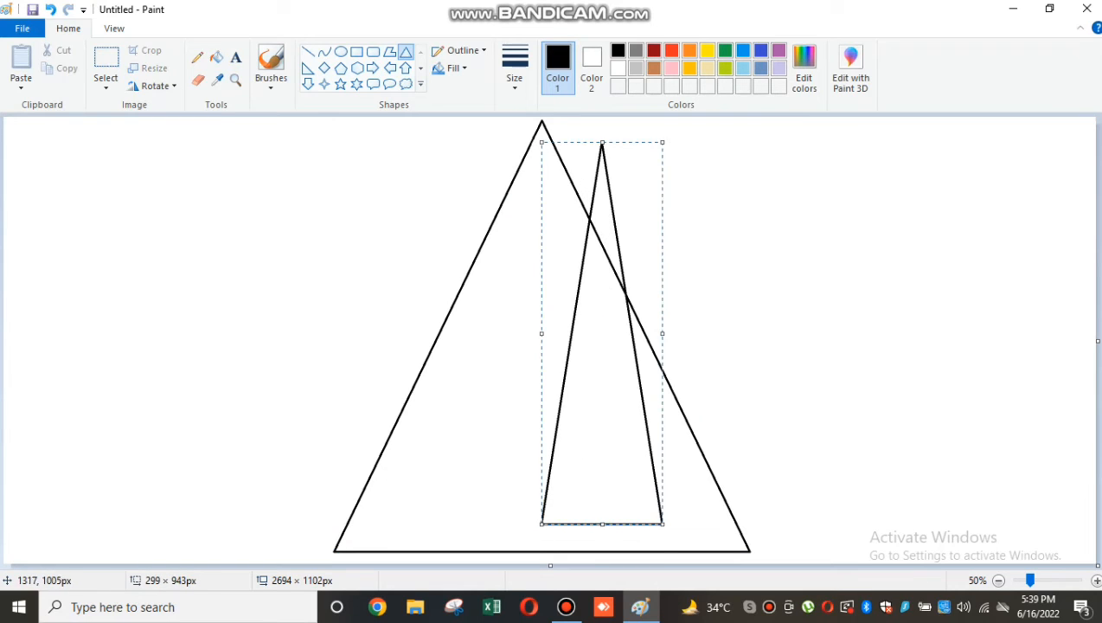
left_click_drag(542, 523, 365, 539)
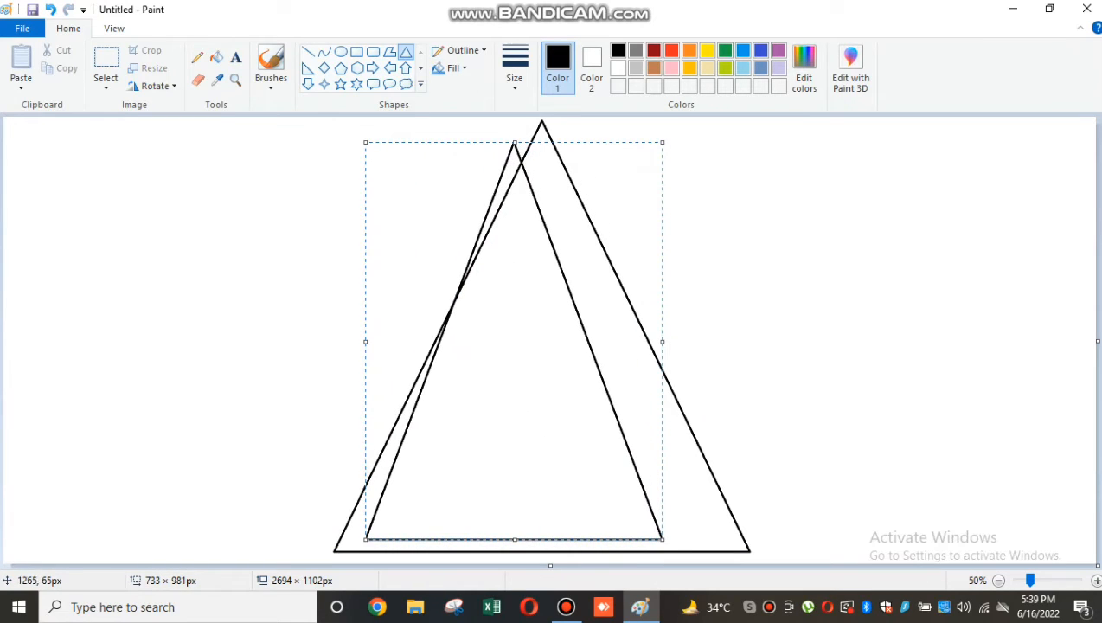
left_click_drag(662, 142, 718, 144)
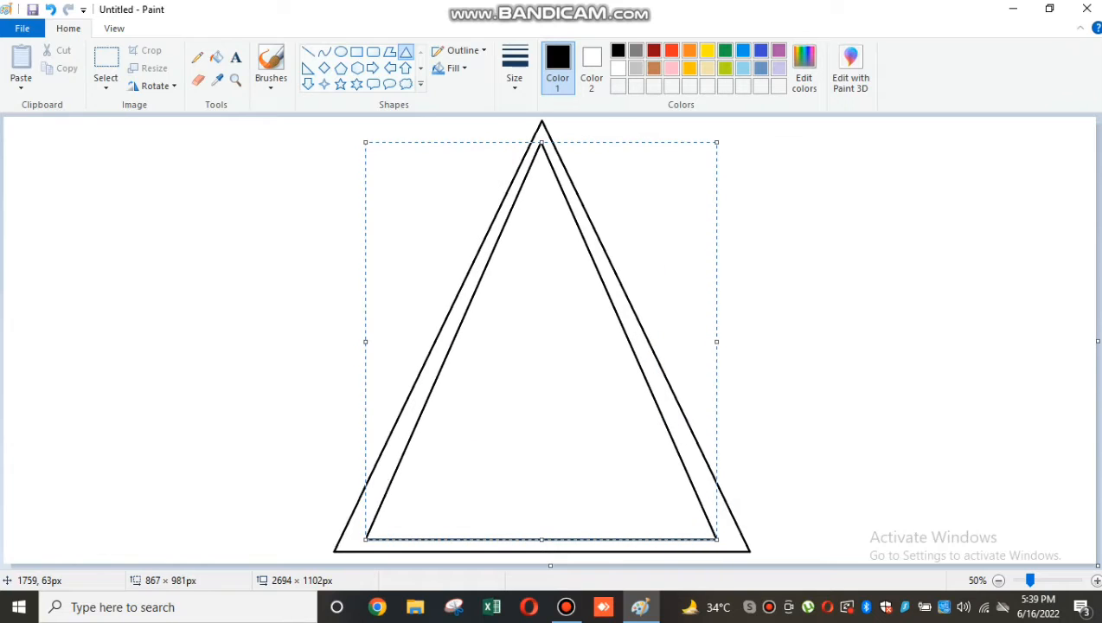
left_click(804, 210)
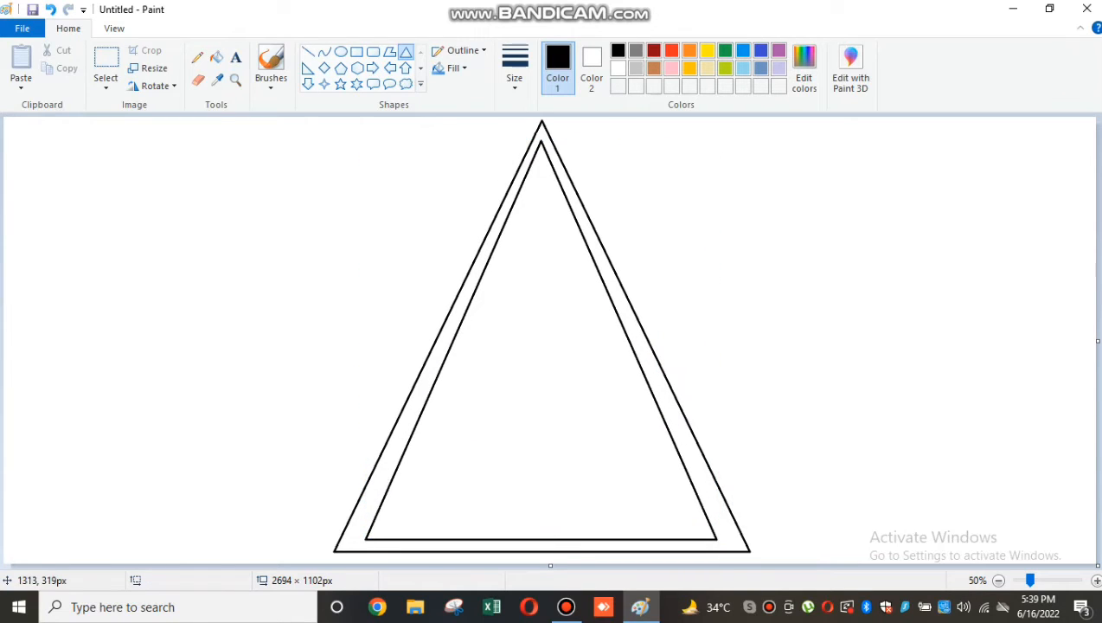
left_click_drag(540, 160, 270, 435)
left_click(548, 411)
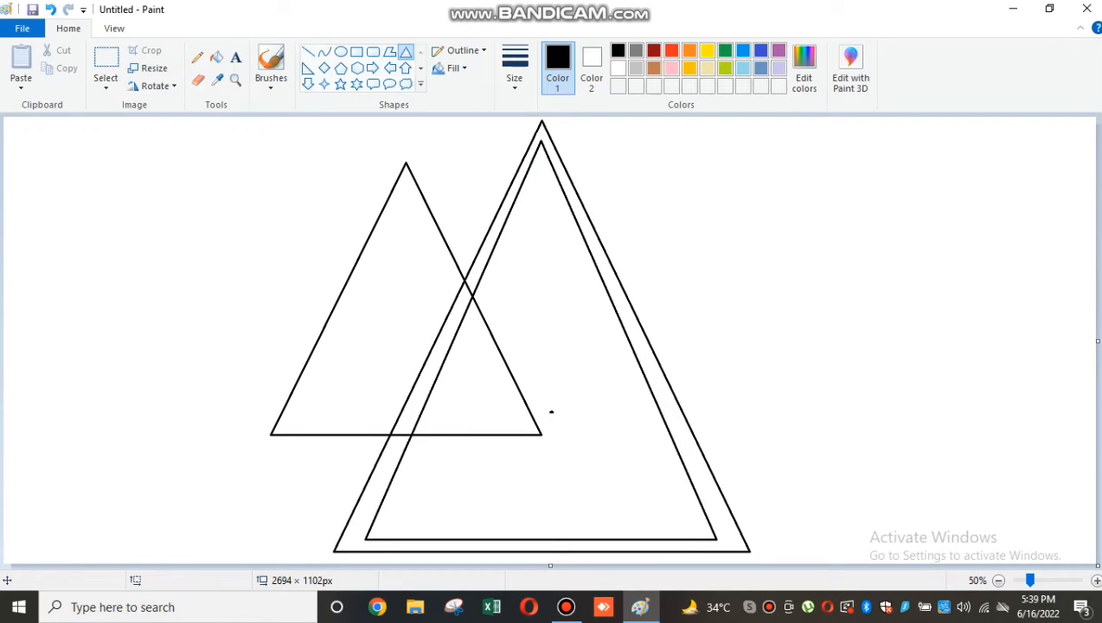
key("ctrl+s")
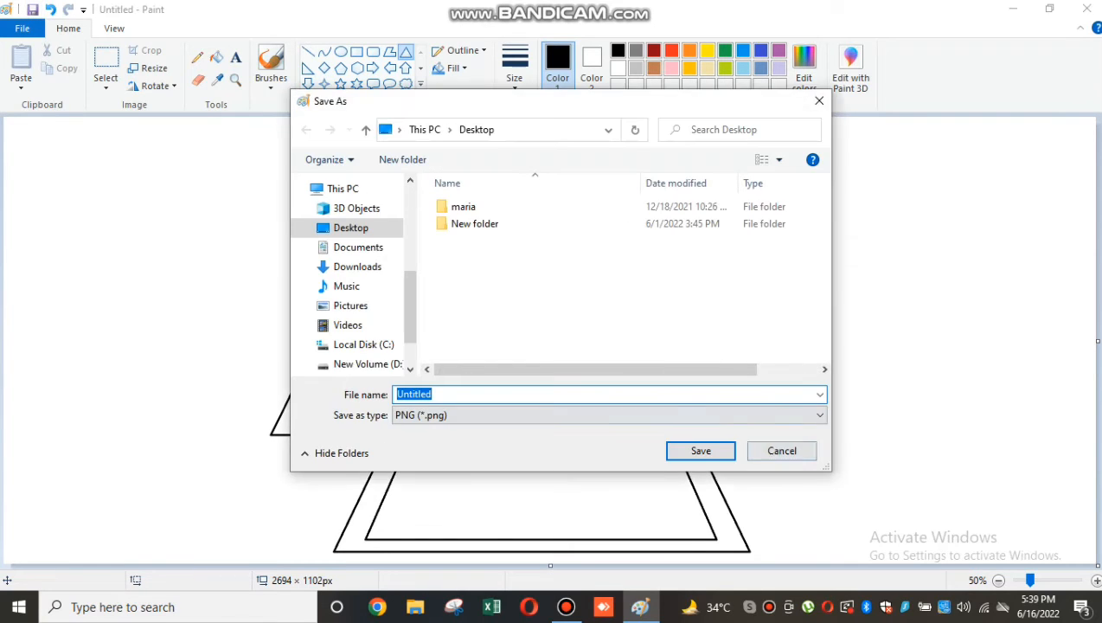
key("Escape")
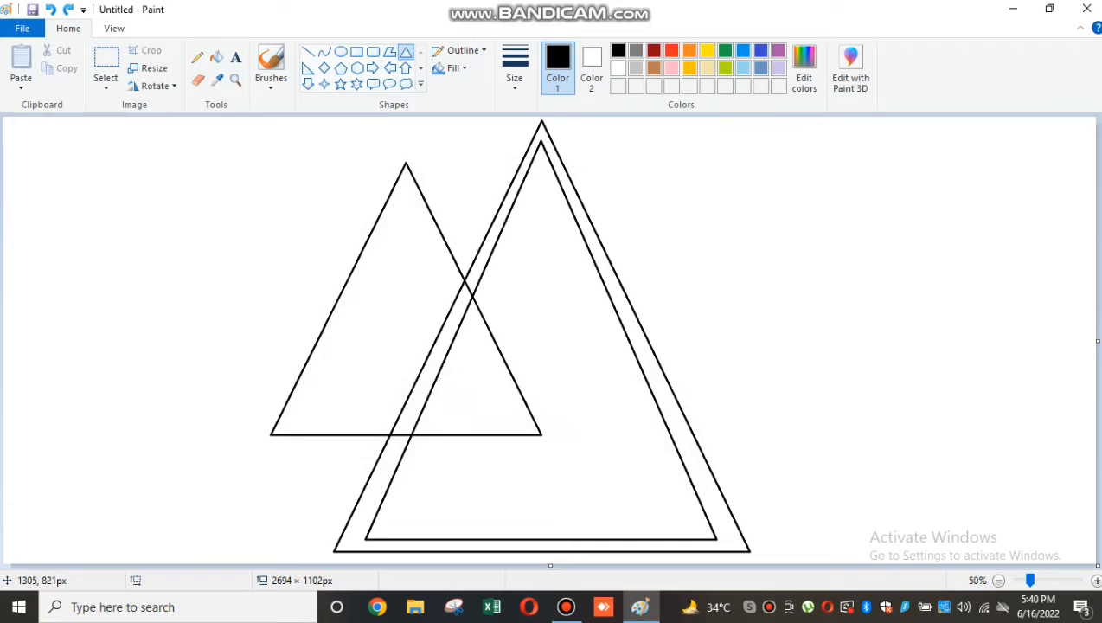
key("ctrl+z")
Draw a third nested triangle about 771 × 865 px inside the second one.
left_click_drag(542, 177, 448, 525)
left_click_drag(540, 525, 698, 530)
left_click_drag(449, 530, 386, 527)
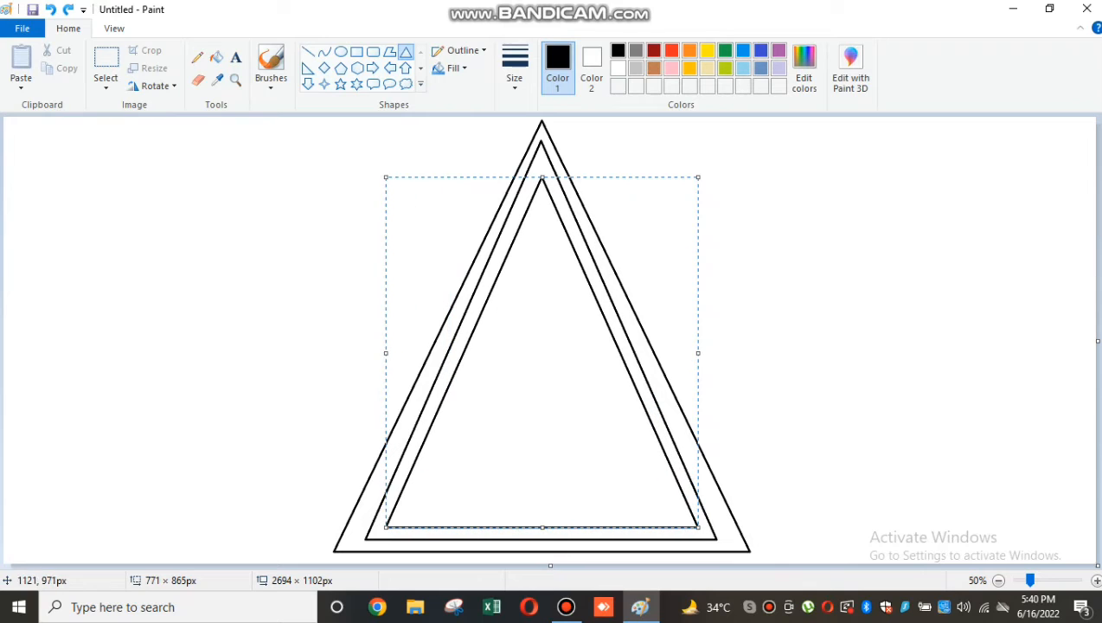
key("Escape")
Draw a fourth nested triangle about 511 × 733 px and widen it to follow the third triangle's sides.
mouse_move(451, 248)
left_mouse_down()
mouse_move(540, 475)
mouse_move(654, 501)
left_mouse_up()
left_click_drag(553, 248, 553, 208)
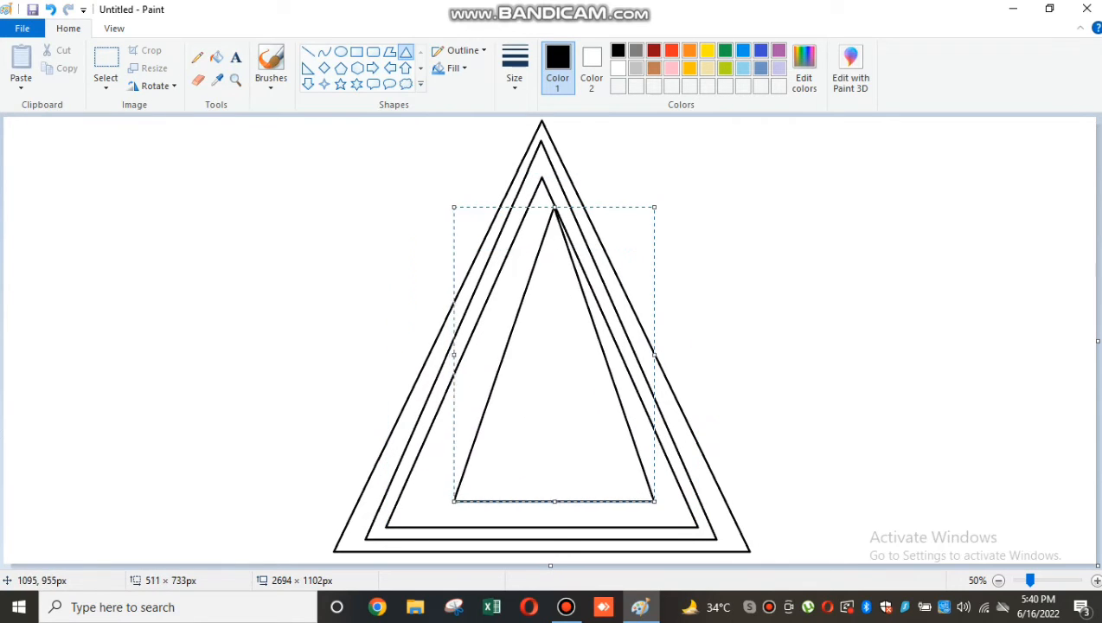
left_click_drag(452, 502, 414, 515)
left_click_drag(534, 206, 534, 208)
left_click_drag(654, 362, 669, 363)
Draw a fifth triangle and resize it until it sits centred just inside the fourth.
mouse_move(787, 369)
left_mouse_down()
mouse_move(545, 249)
mouse_move(455, 285)
mouse_move(332, 275)
left_mouse_up()
left_click_drag(560, 275, 560, 227)
left_click_drag(560, 369, 544, 510)
left_click_drag(330, 508, 429, 510)
left_click_drag(788, 509, 641, 519)
left_click_drag(429, 508, 433, 504)
left_click_drag(433, 366, 441, 370)
left_click_drag(647, 366, 638, 374)
Draw a sixth nested triangle about 433 × 603 px, aligned inside the fifth.
mouse_move(807, 355)
left_mouse_down()
mouse_move(580, 271)
mouse_move(394, 275)
mouse_move(341, 295)
left_mouse_up()
mouse_move(806, 355)
left_mouse_down()
mouse_move(754, 377)
mouse_move(629, 495)
left_mouse_up()
left_click_drag(341, 396, 454, 408)
left_click_drag(541, 295, 541, 251)
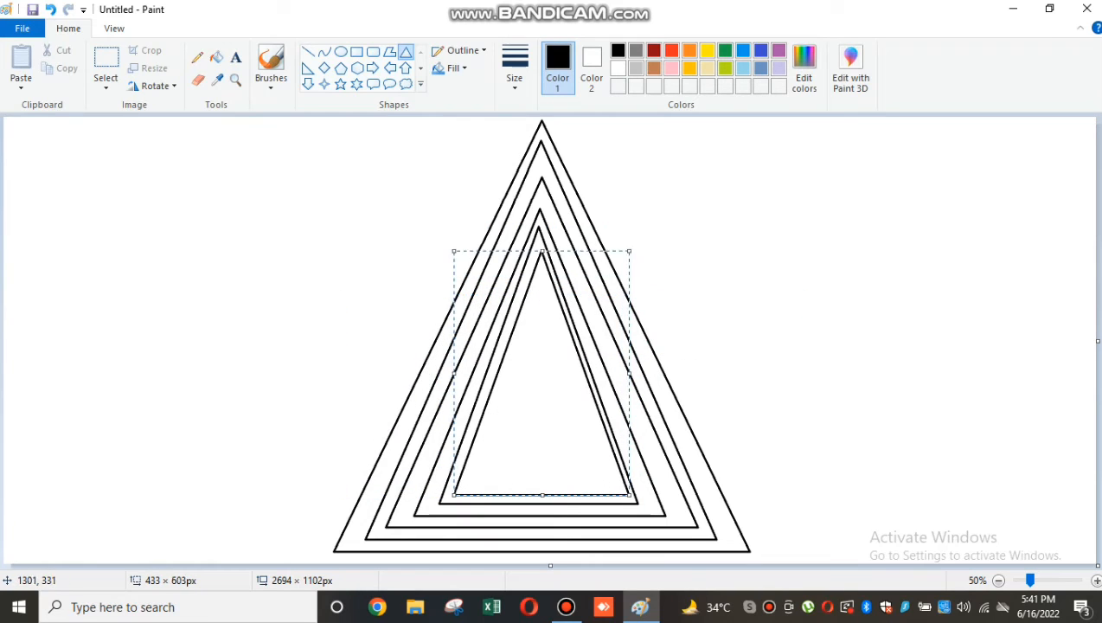
left_click_drag(455, 372, 451, 374)
left_click(916, 361)
Draw a seventh triangle about 303 × 543 px inside the sixth and widen its base slightly on both sides.
mouse_move(537, 277)
left_mouse_down()
mouse_move(538, 387)
mouse_move(508, 477)
left_mouse_up()
left_click_drag(537, 377, 582, 377)
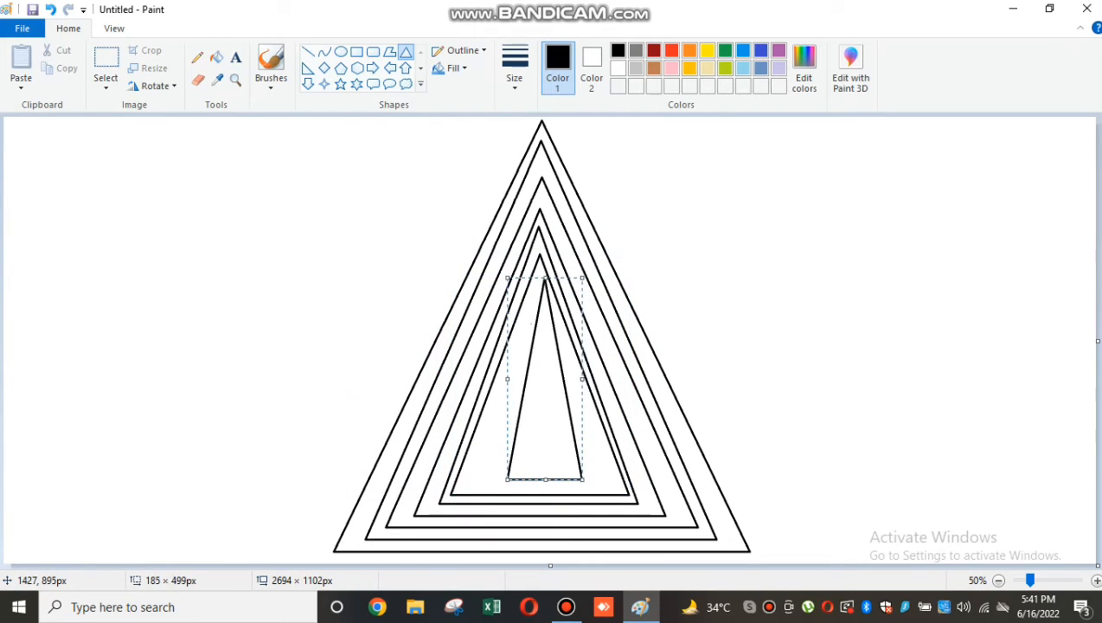
left_click_drag(508, 477, 493, 481)
left_click_drag(538, 277, 537, 268)
left_click_drag(581, 375, 588, 375)
left_click_drag(493, 481, 479, 481)
left_click_drag(588, 481, 602, 488)
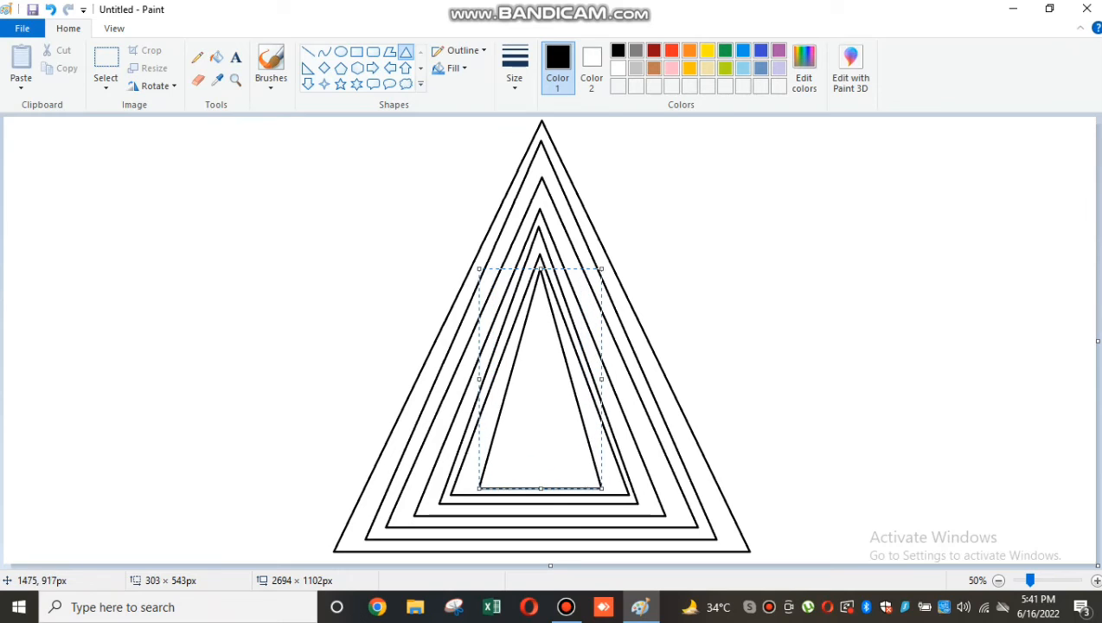
left_click_drag(480, 489, 470, 486)
left_click_drag(602, 378, 611, 378)
Delete the stray flat shape and draw an eighth nested triangle fitted inside the seventh.
left_click_drag(752, 373, 461, 373)
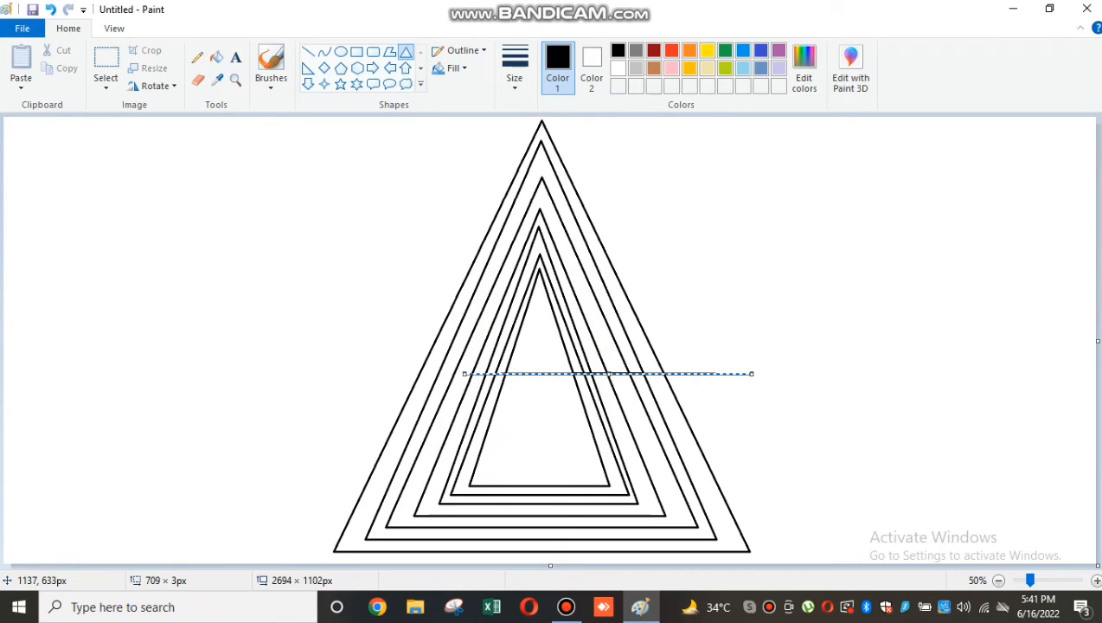
key("Delete")
left_click_drag(489, 297, 590, 475)
left_click_drag(540, 297, 540, 293)
left_click_drag(589, 475, 599, 480)
left_click_drag(488, 480, 479, 474)
Delete the stray shape and draw a ninth nested triangle with its base widened to fit inside the eighth.
left_click_drag(893, 347, 585, 390)
key("Delete")
mouse_move(516, 315)
left_mouse_down()
mouse_move(535, 463)
mouse_move(582, 466)
left_mouse_up()
left_click_drag(514, 466, 495, 465)
left_click(894, 333)
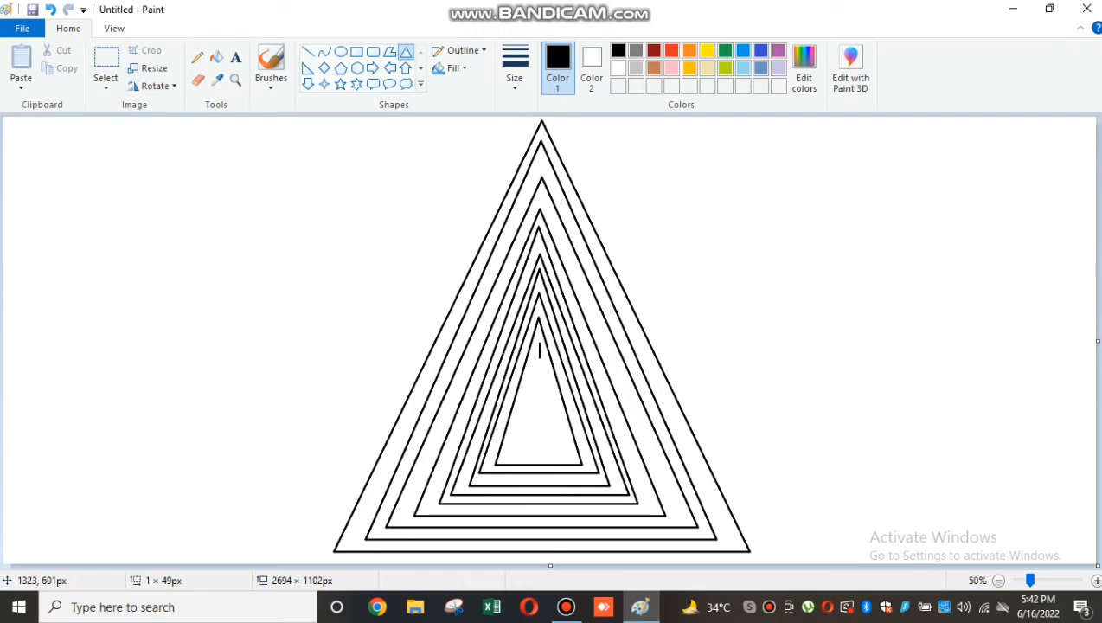
left_click_drag(539, 359, 513, 451)
left_click_drag(540, 452, 558, 452)
left_click_drag(513, 451, 509, 455)
left_click_drag(561, 357, 572, 356)
key("Delete")
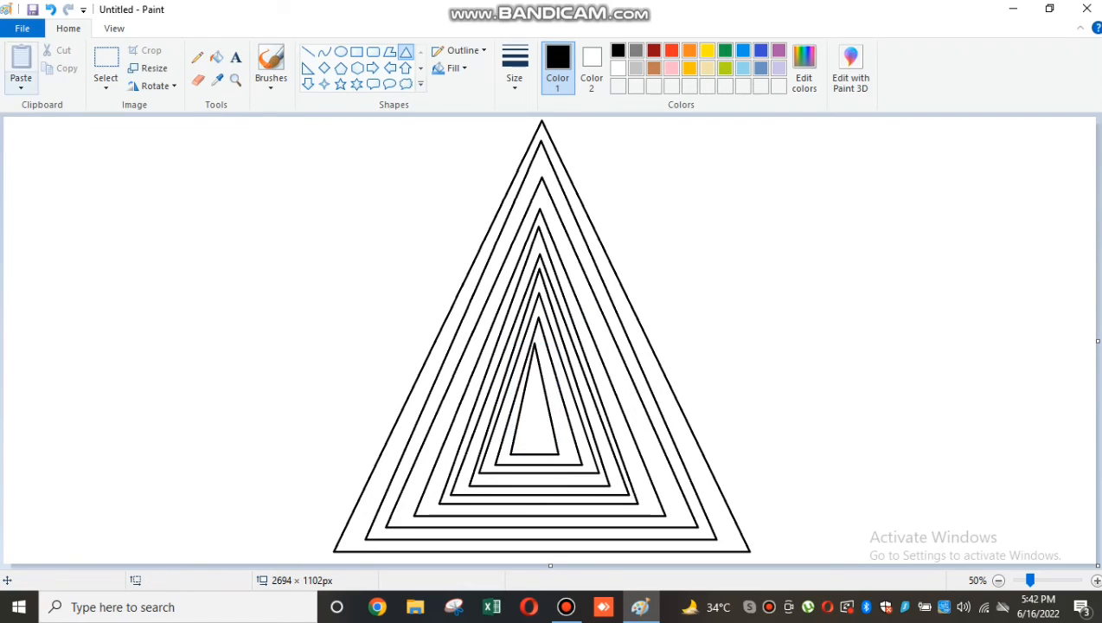
left_click(51, 9)
Draw the tenth and eleventh triangles, each nested and centred inside the previous one.
mouse_move(503, 339)
left_mouse_down()
mouse_move(537, 442)
mouse_move(573, 456)
left_mouse_up()
left_click(652, 405)
mouse_move(539, 364)
left_mouse_down()
mouse_move(540, 412)
mouse_move(519, 437)
left_mouse_up()
mouse_move(540, 437)
left_mouse_down()
mouse_move(562, 448)
mouse_move(514, 446)
left_mouse_up()
left_click_drag(560, 407, 522, 438)
left_click(809, 370)
Draw the two smallest triangles at the centre to complete the nested set.
mouse_move(541, 439)
left_mouse_down()
mouse_move(557, 440)
mouse_move(529, 431)
mouse_move(501, 393)
left_mouse_up()
left_click(572, 431)
mouse_move(538, 412)
left_mouse_down()
mouse_move(568, 423)
mouse_move(558, 422)
left_mouse_up()
left_click_drag(501, 413, 550, 433)
left_click(818, 497)
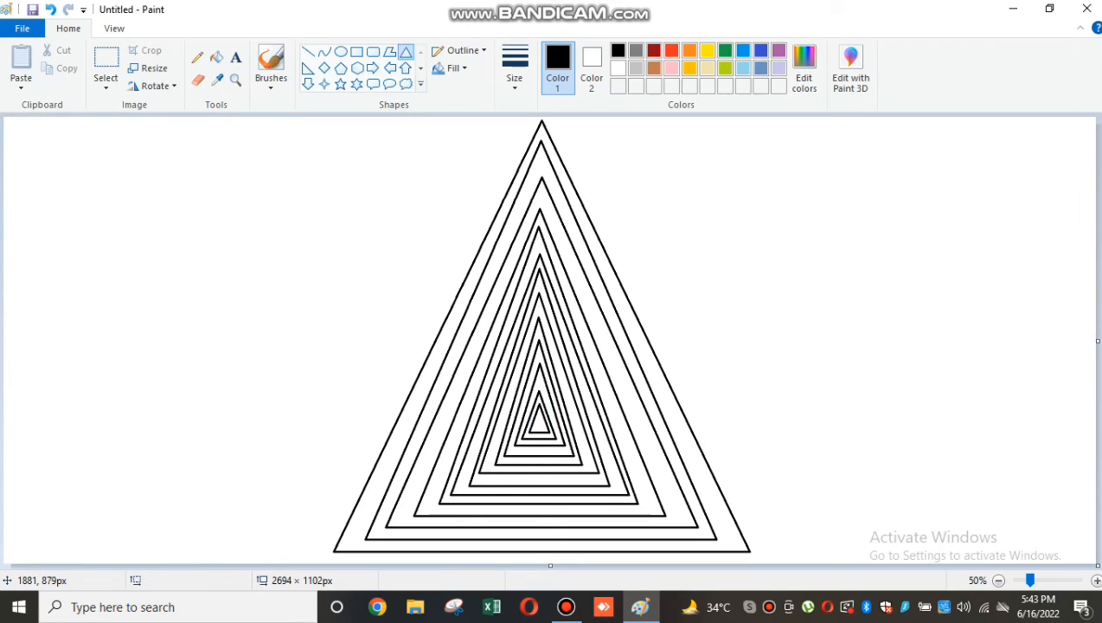
Fill alternate bands of the nested triangles with black, from the outermost band inward, including the smallest triangle at the centre.
mouse_move(566, 606)
left_click(216, 57)
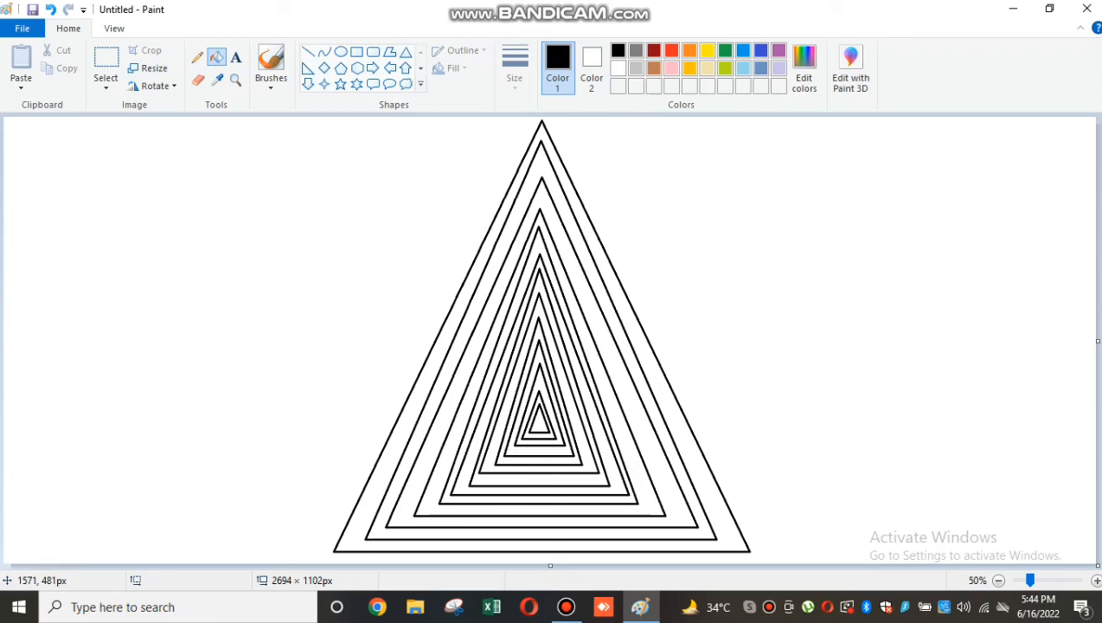
left_click(638, 334)
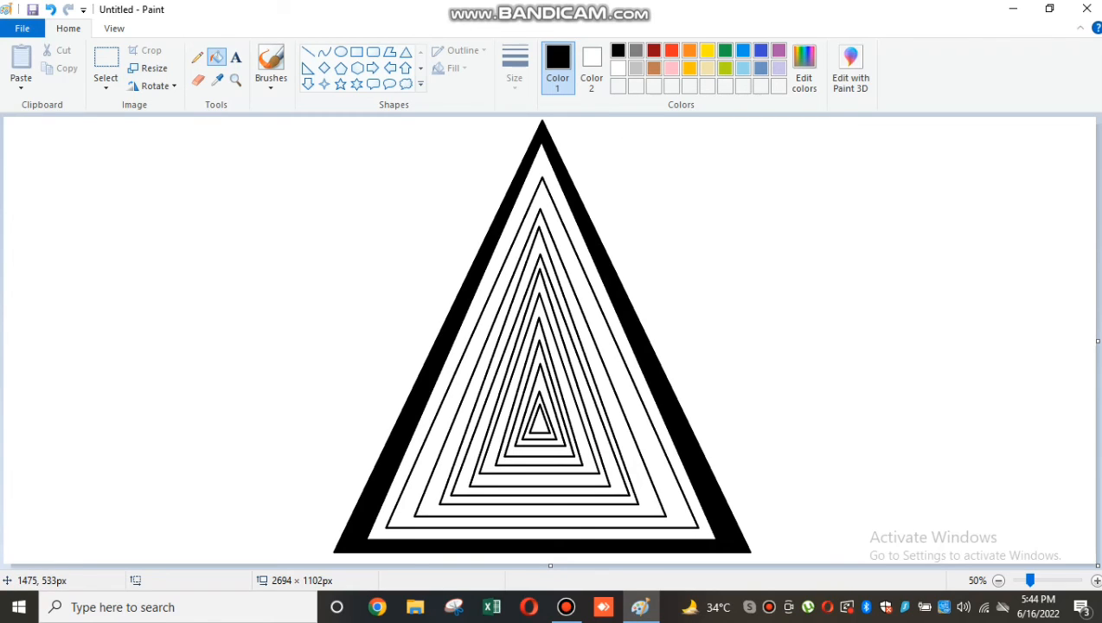
left_click(605, 346)
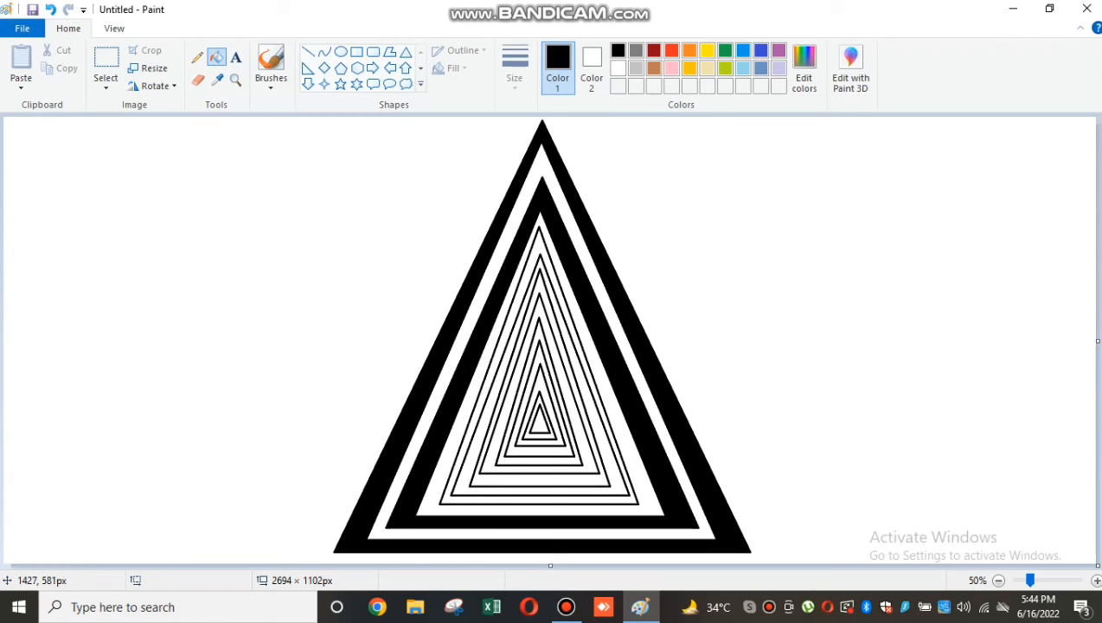
left_click(580, 354)
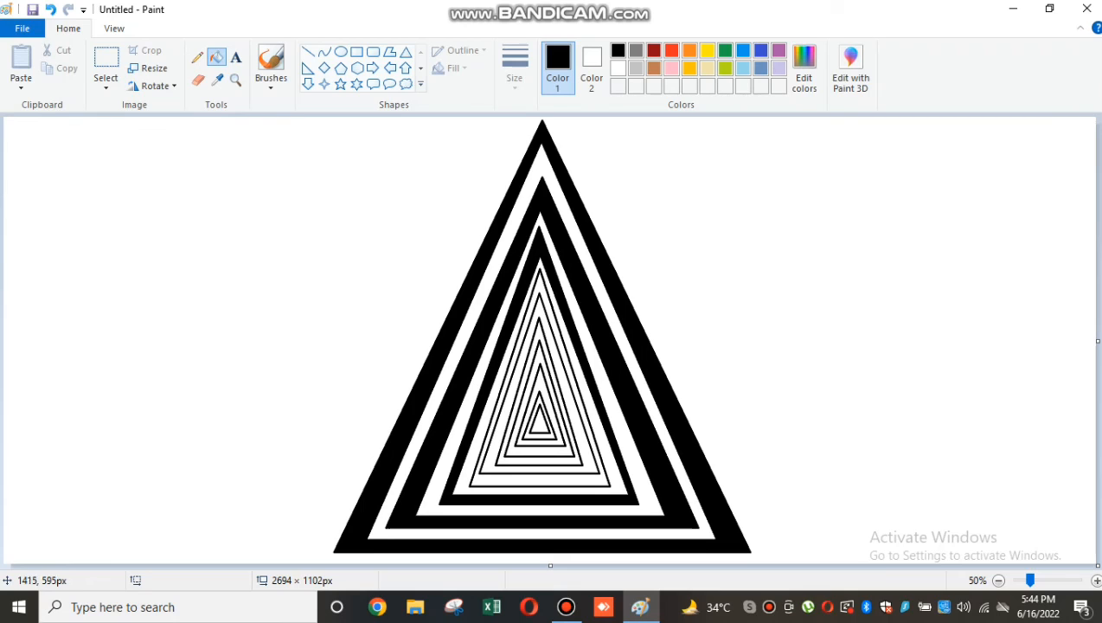
left_click(573, 389)
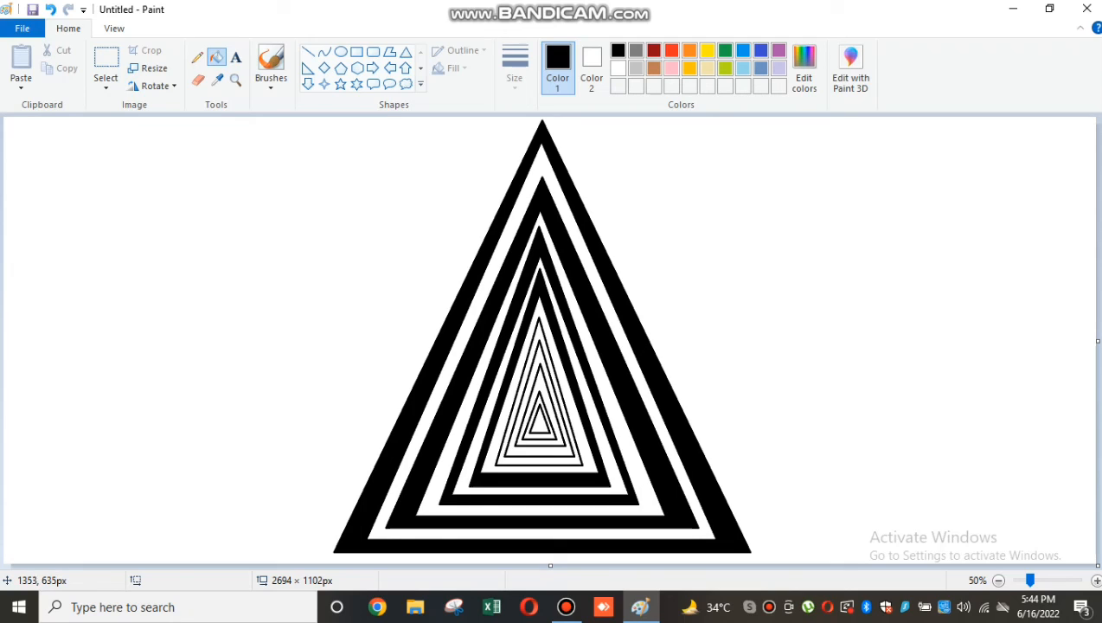
left_click(551, 377)
left_click(541, 382)
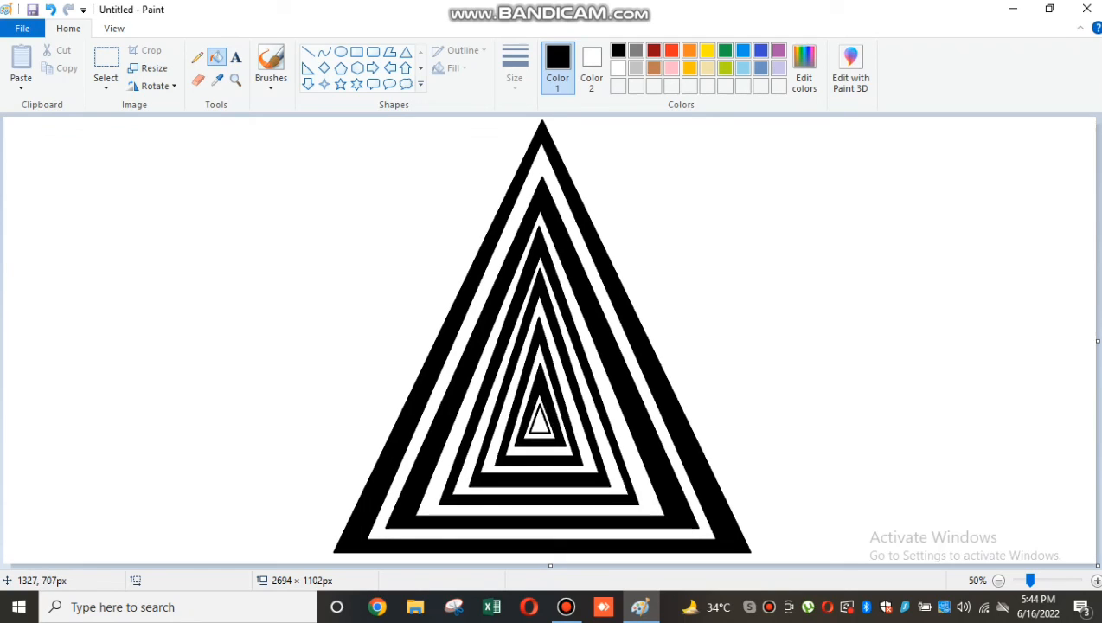
left_click(541, 423)
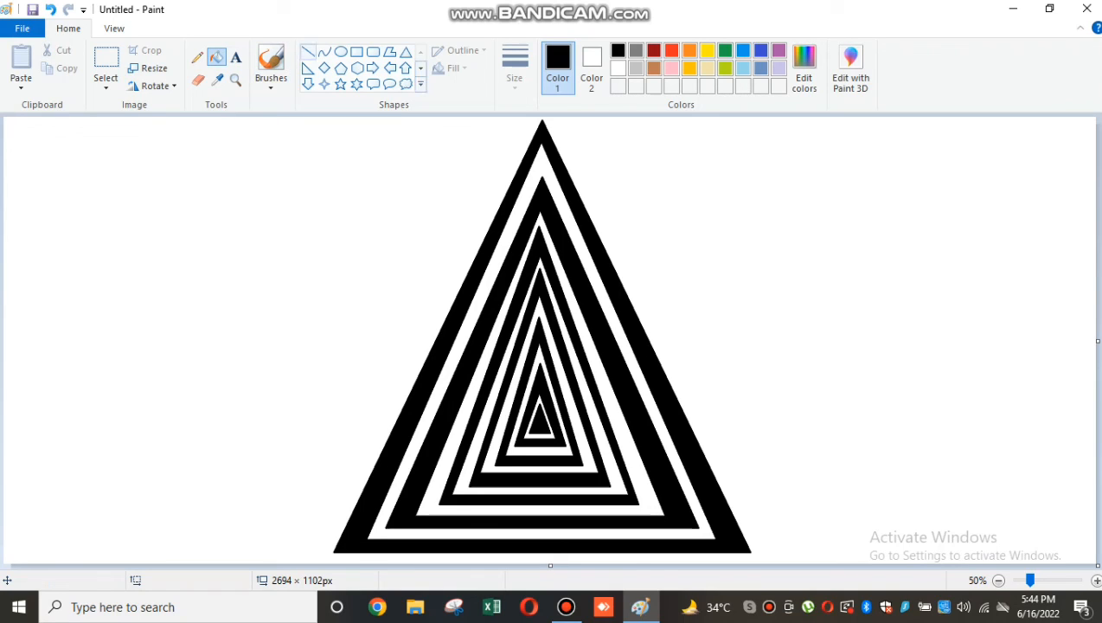
Switch from filling back to the triangle shape tool.
left_click(406, 52)
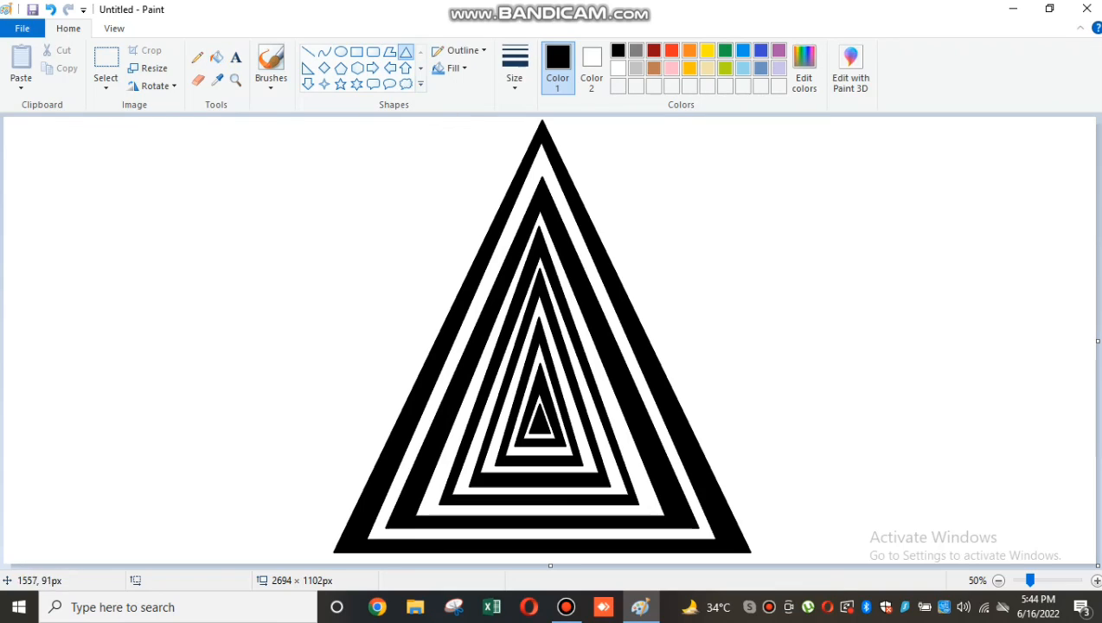